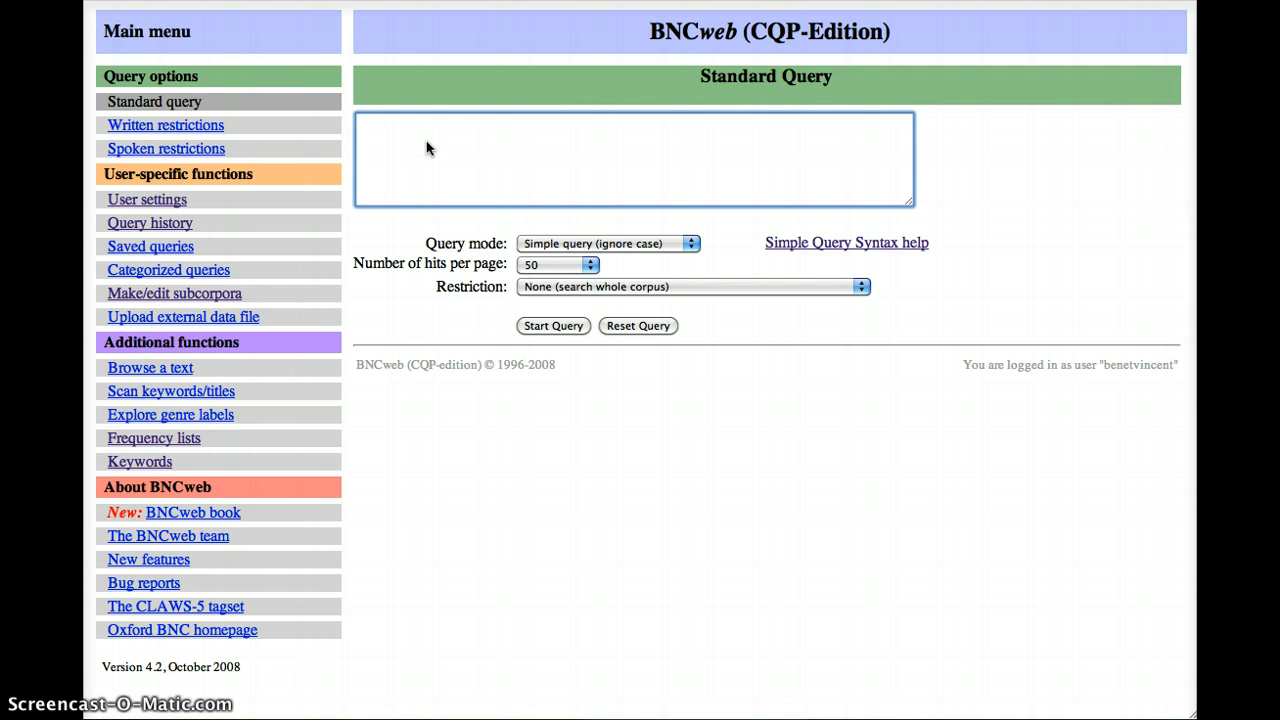
# - Run a simple query for "stepped up" across the whole corpus
pyautogui.write('stepped up')
pyautogui.click(553, 325)
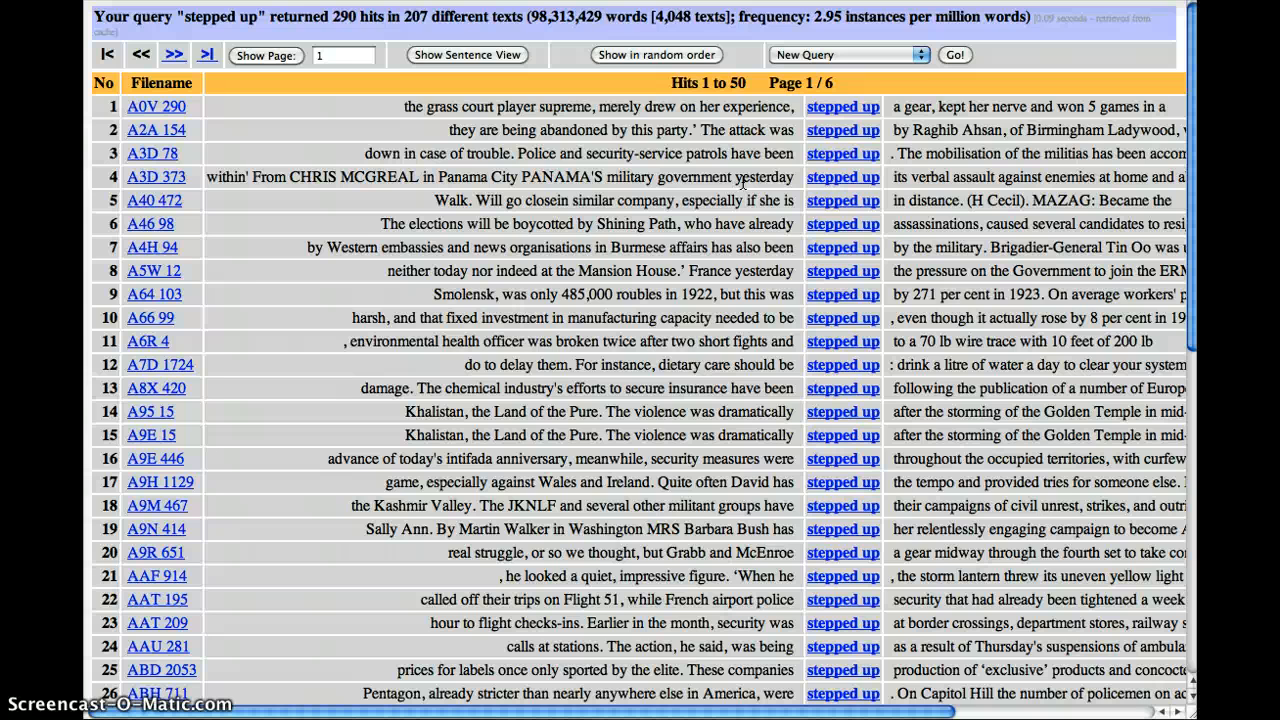
# - Return to the query form and shorten the search phrase to "step up"
pyautogui.press('super+Left')
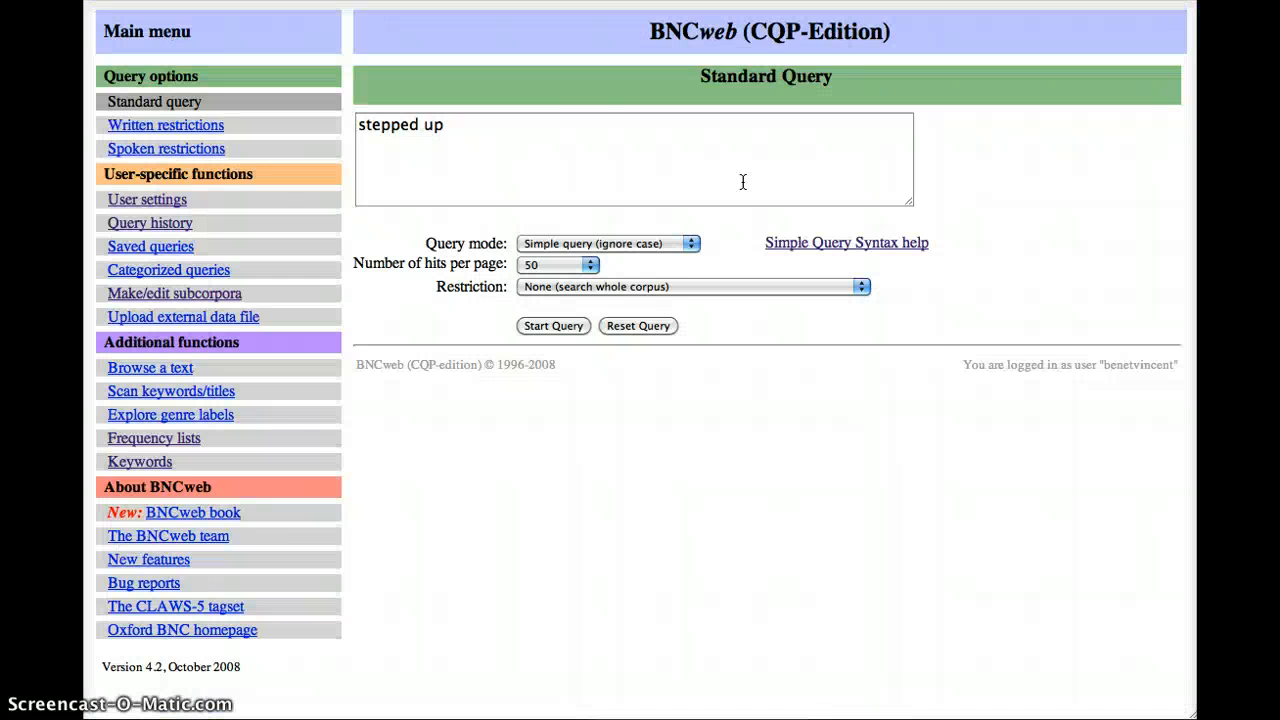
pyautogui.click(418, 124)
pyautogui.press('BackSpace')
pyautogui.press('BackSpace')
pyautogui.press('BackSpace')
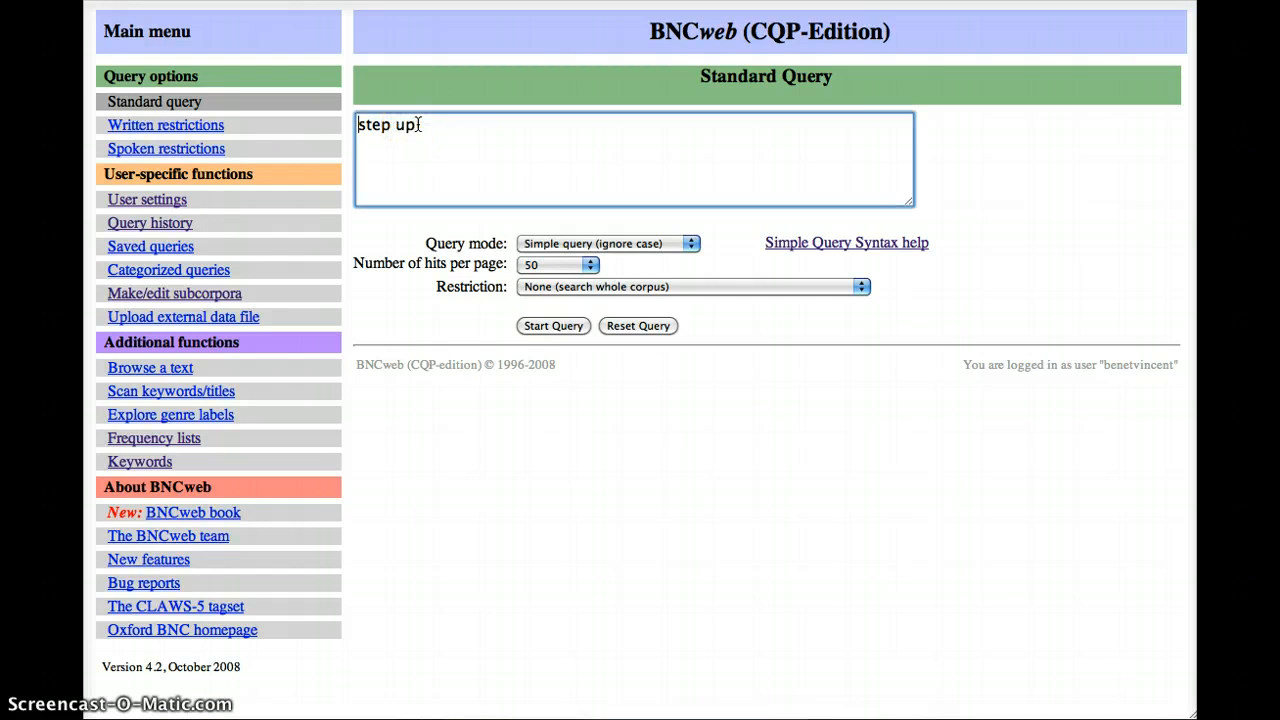
# - Turn "step" into a verb lemma so the query reads "{step/V} up", and run it
pyautogui.press('super+Left')
pyautogui.write('{')
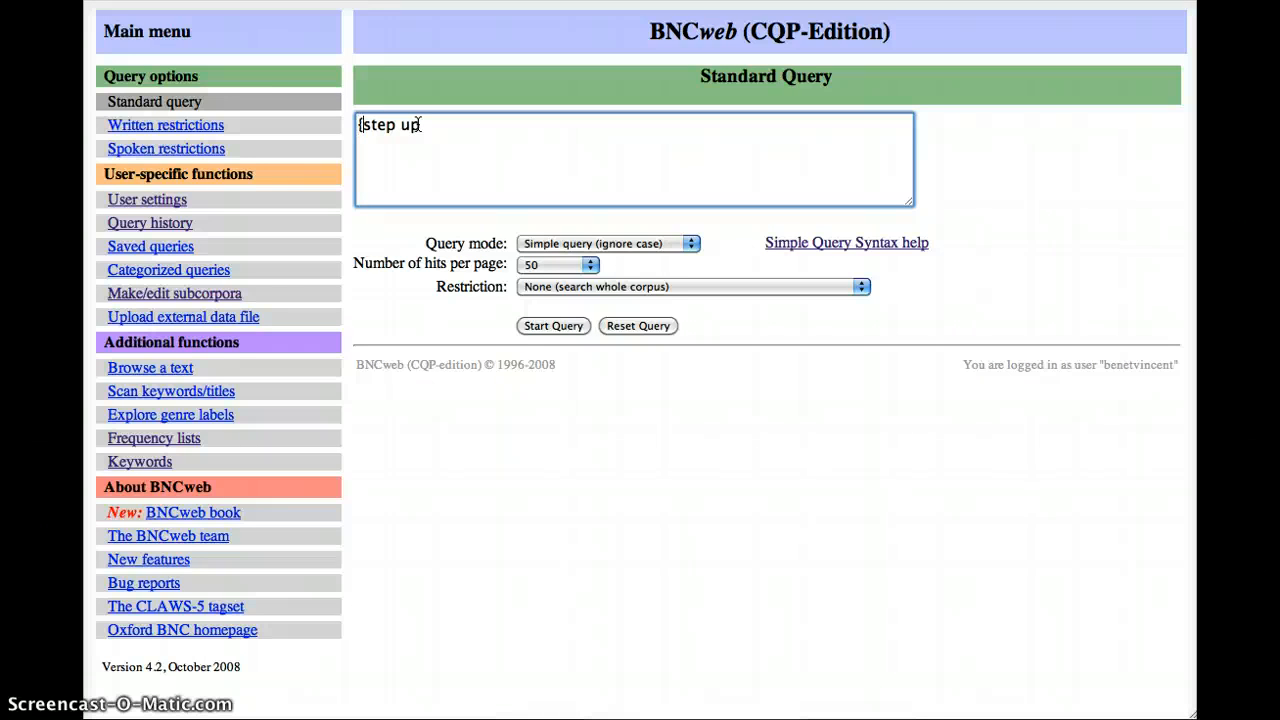
pyautogui.press('Right')
pyautogui.press('Right')
pyautogui.press('Right')
pyautogui.press('Right')
pyautogui.write('/V}')
pyautogui.click(554, 326)
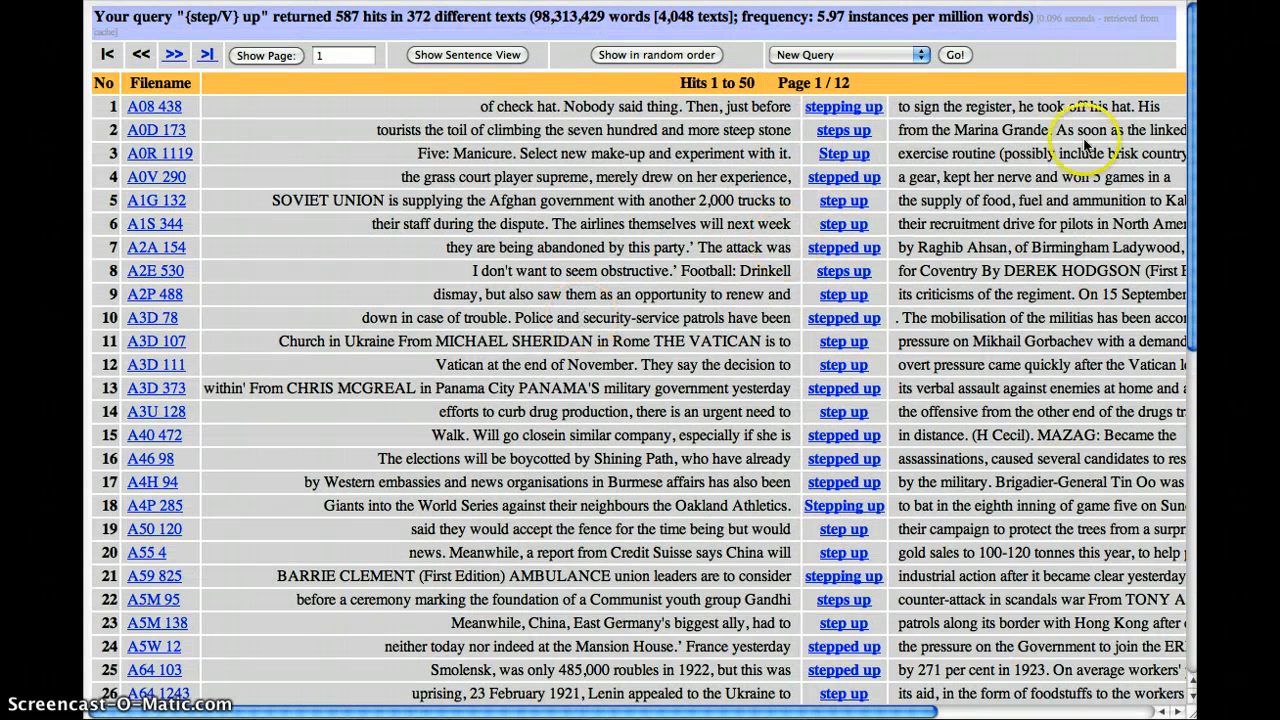
pyautogui.moveTo(815, 113)
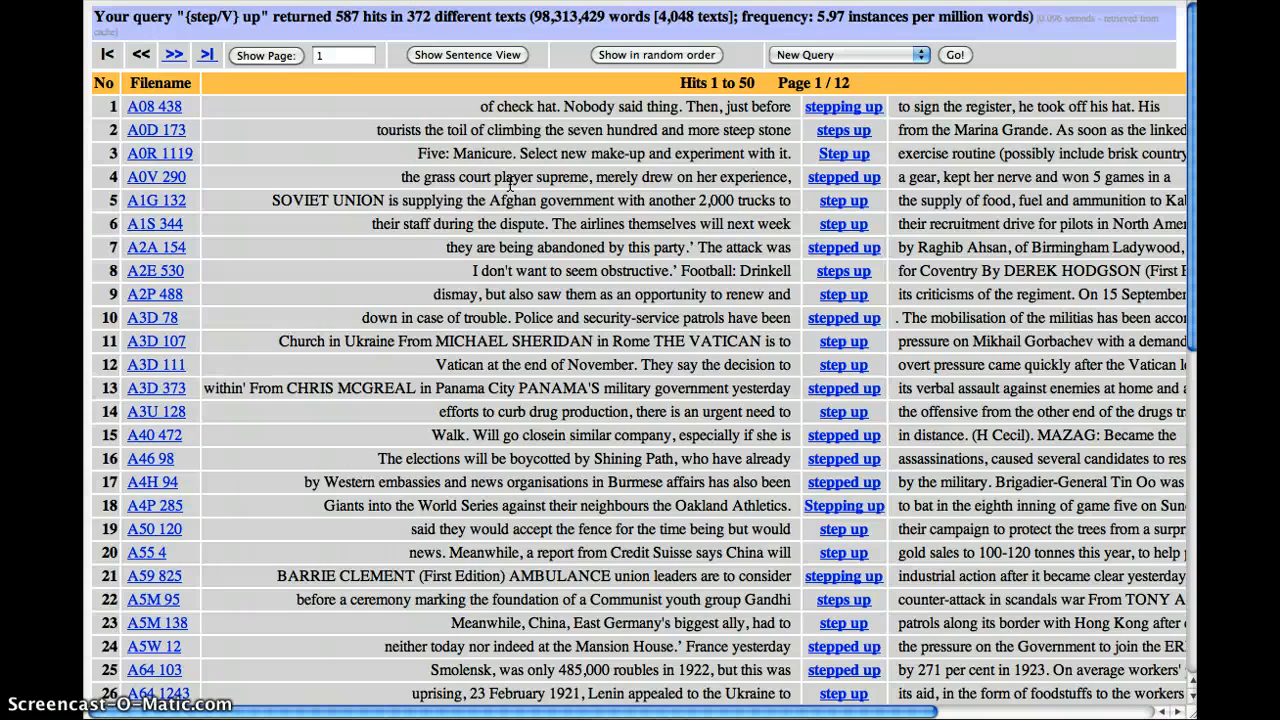
# - Return to the query form and replace the verb lemma with the noun lemma "{attack/N}"
pyautogui.press('super+Left')
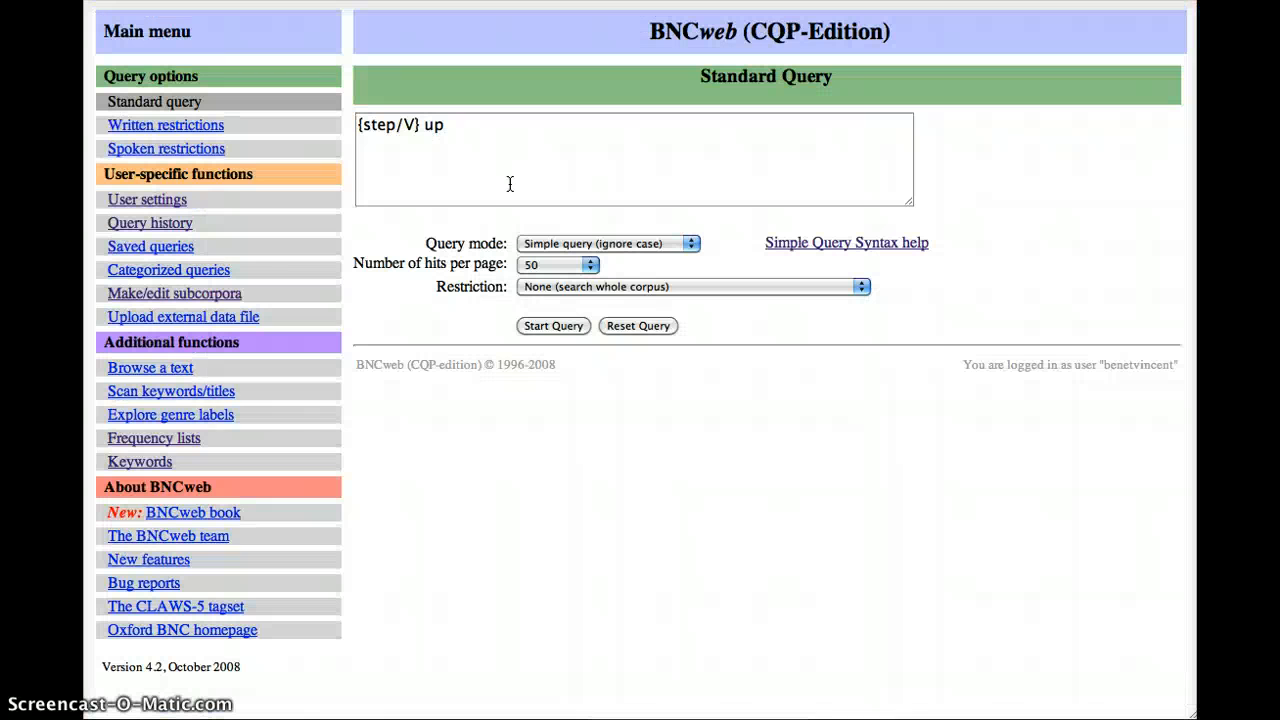
pyautogui.click(394, 131)
pyautogui.doubleClick(394, 131)
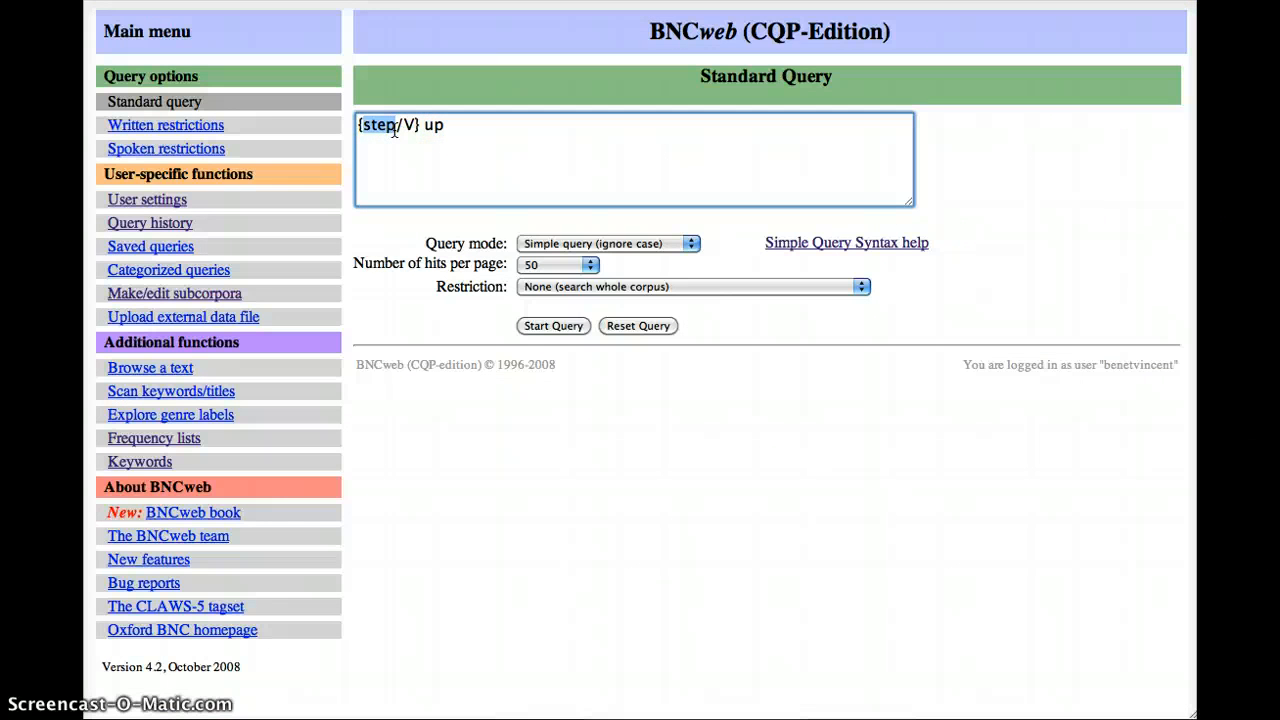
pyautogui.write('attack')
pyautogui.hotkey('shift', 'Right')
pyautogui.write('N')
# - Replace the word after the noun lemma with "on" and run the query "{attack/N} on"
pyautogui.click(463, 124)
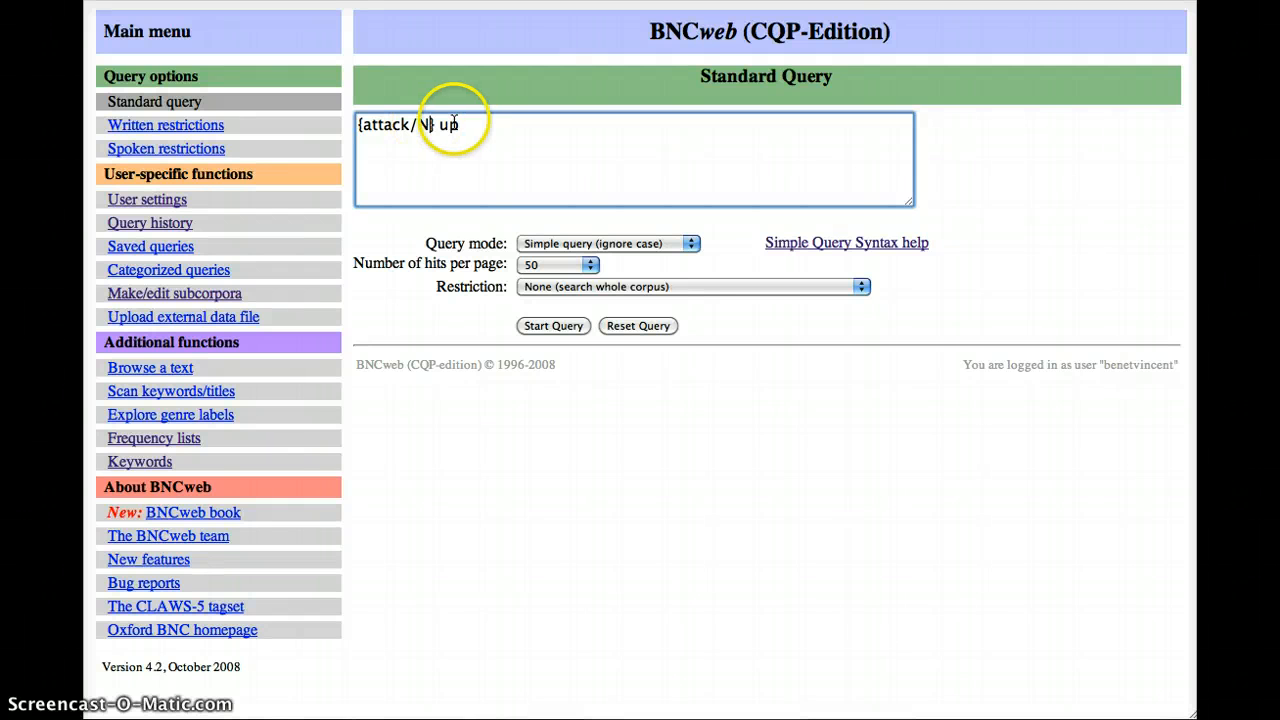
pyautogui.press('BackSpace')
pyautogui.press('BackSpace')
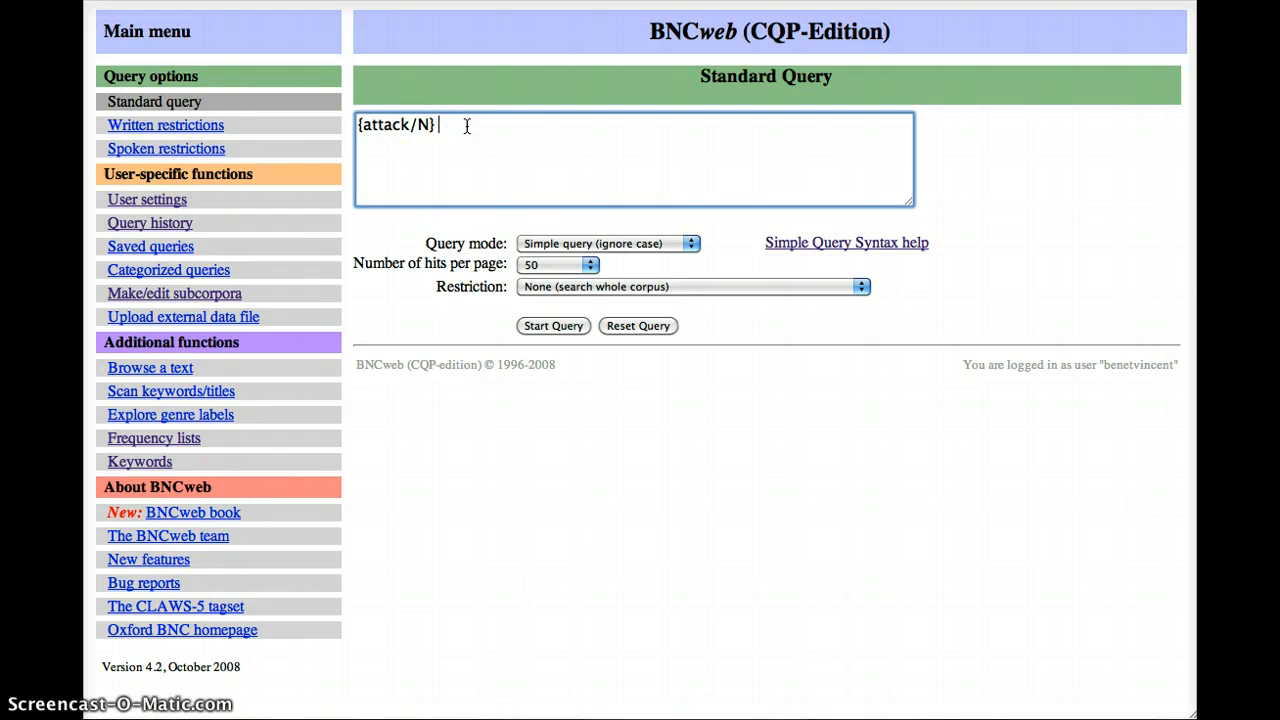
pyautogui.write('on')
pyautogui.click(425, 127)
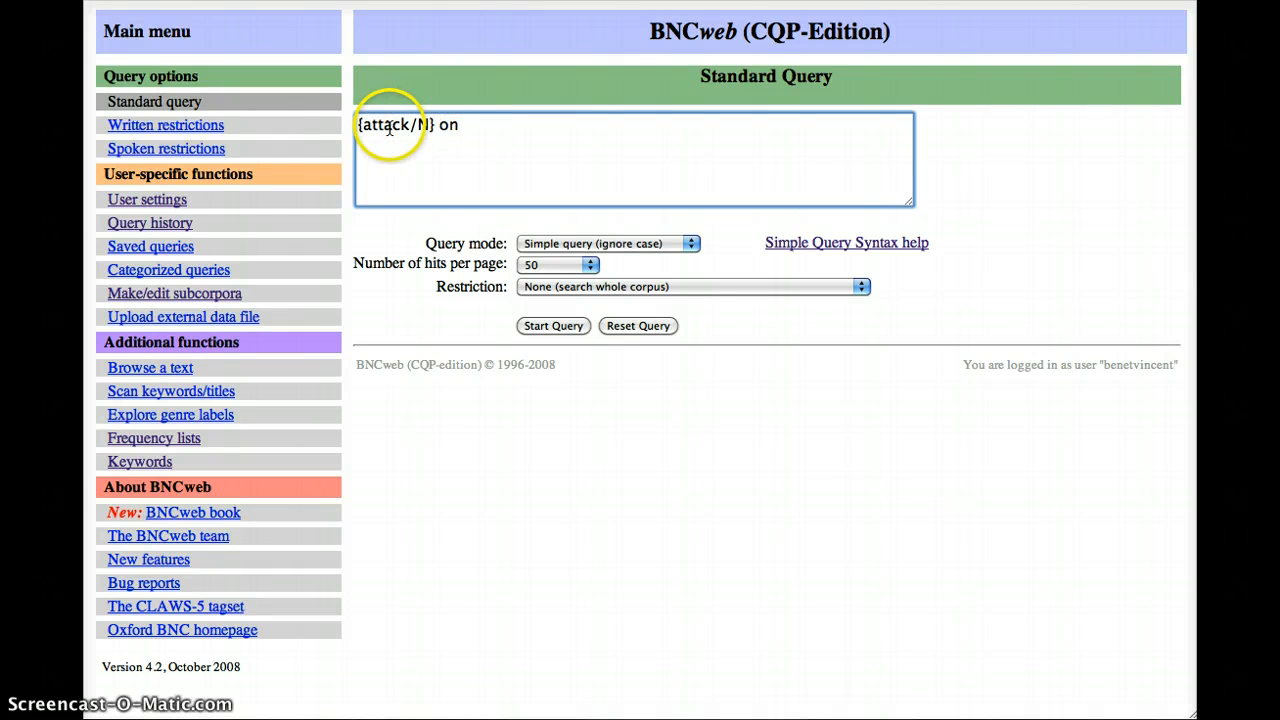
pyautogui.click(546, 325)
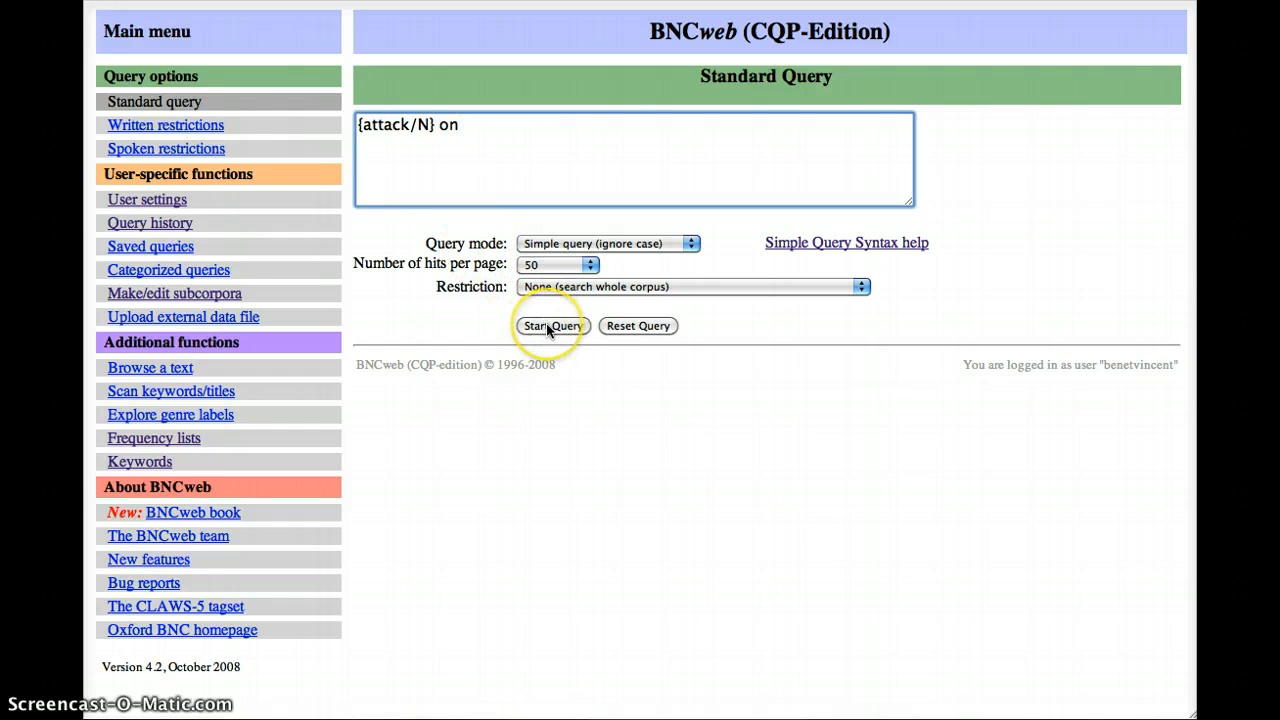
pyautogui.click(546, 325)
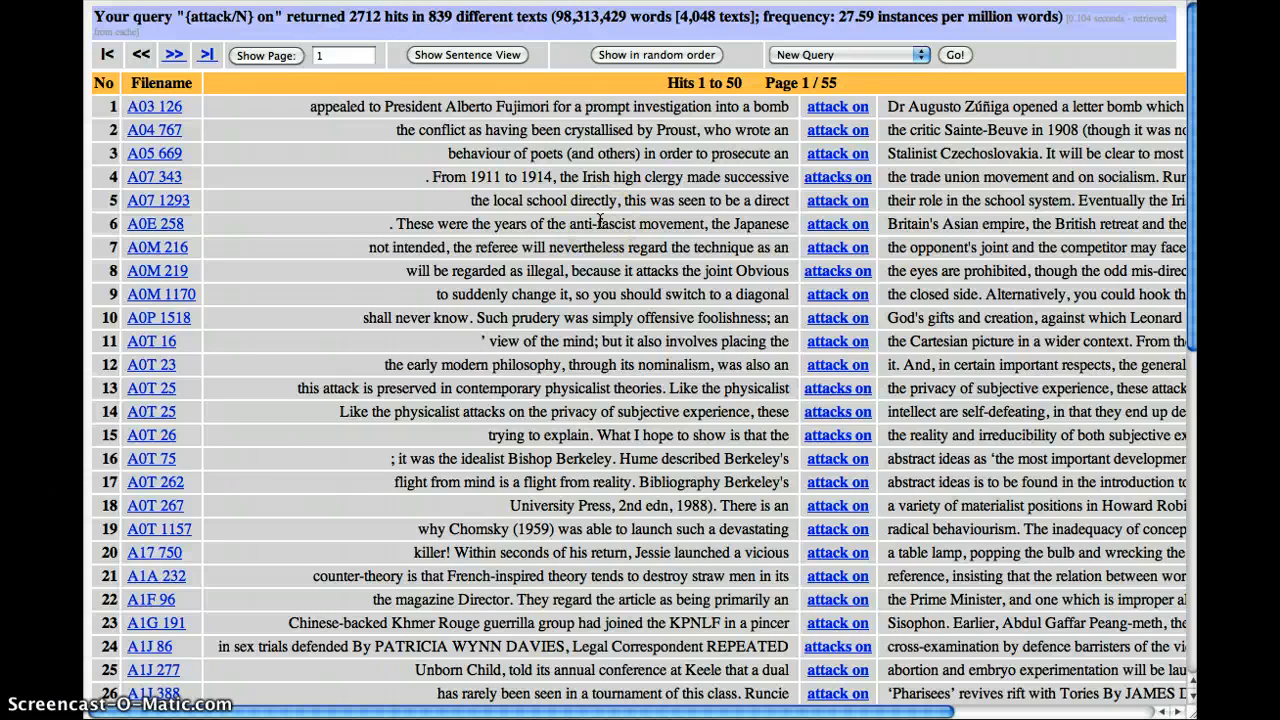
# - Go back to the query form, replace the whole query with "it's" and run it
pyautogui.press('super+Left')
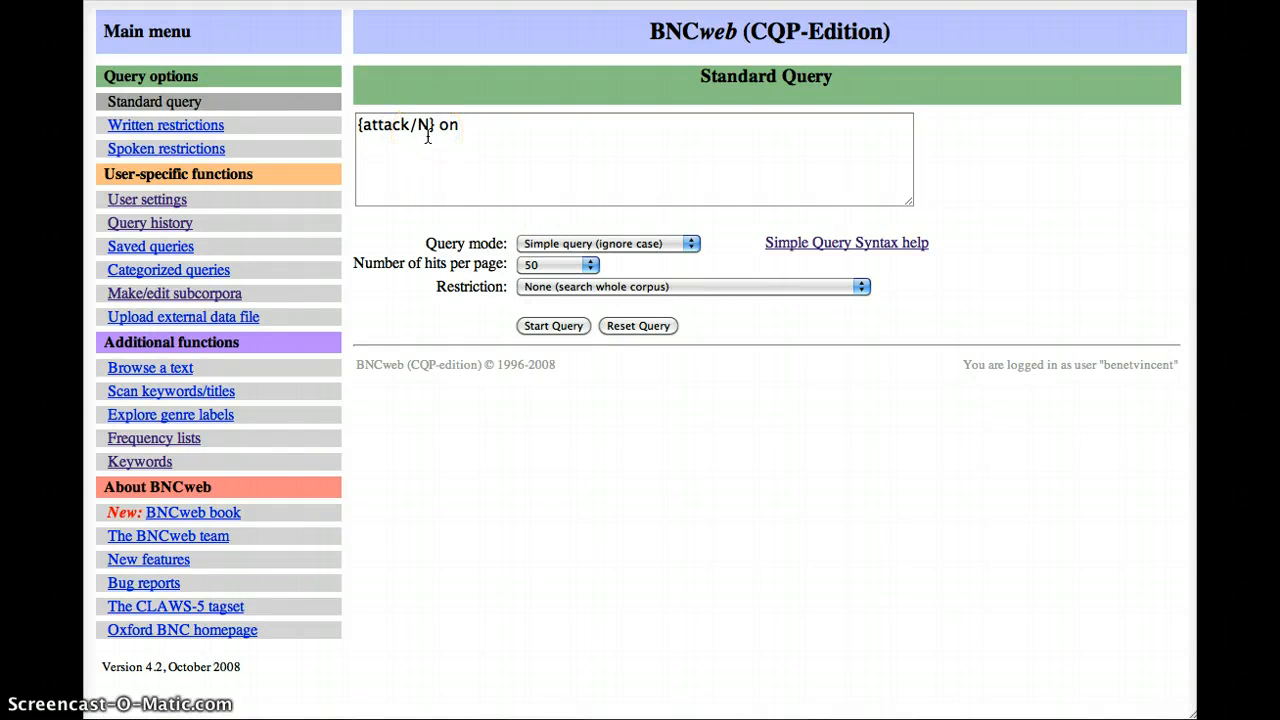
pyautogui.moveTo(462, 125); pyautogui.dragTo(278, 120)
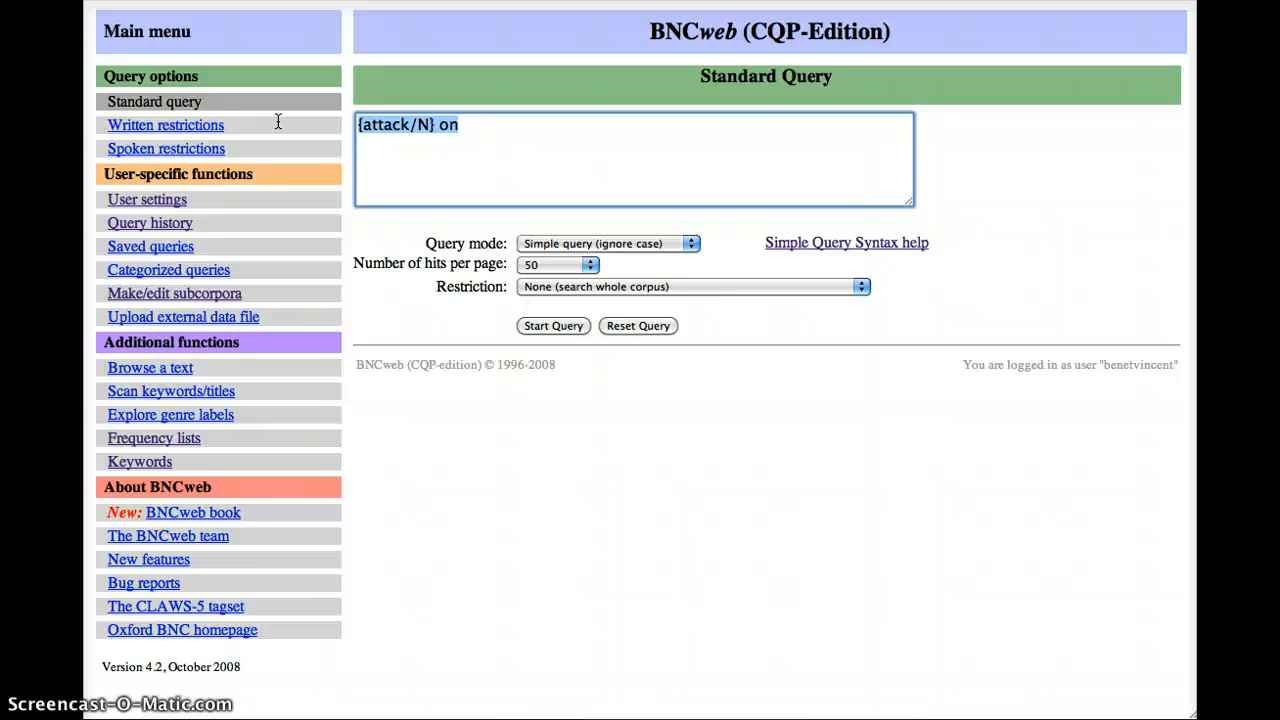
pyautogui.write("it's")
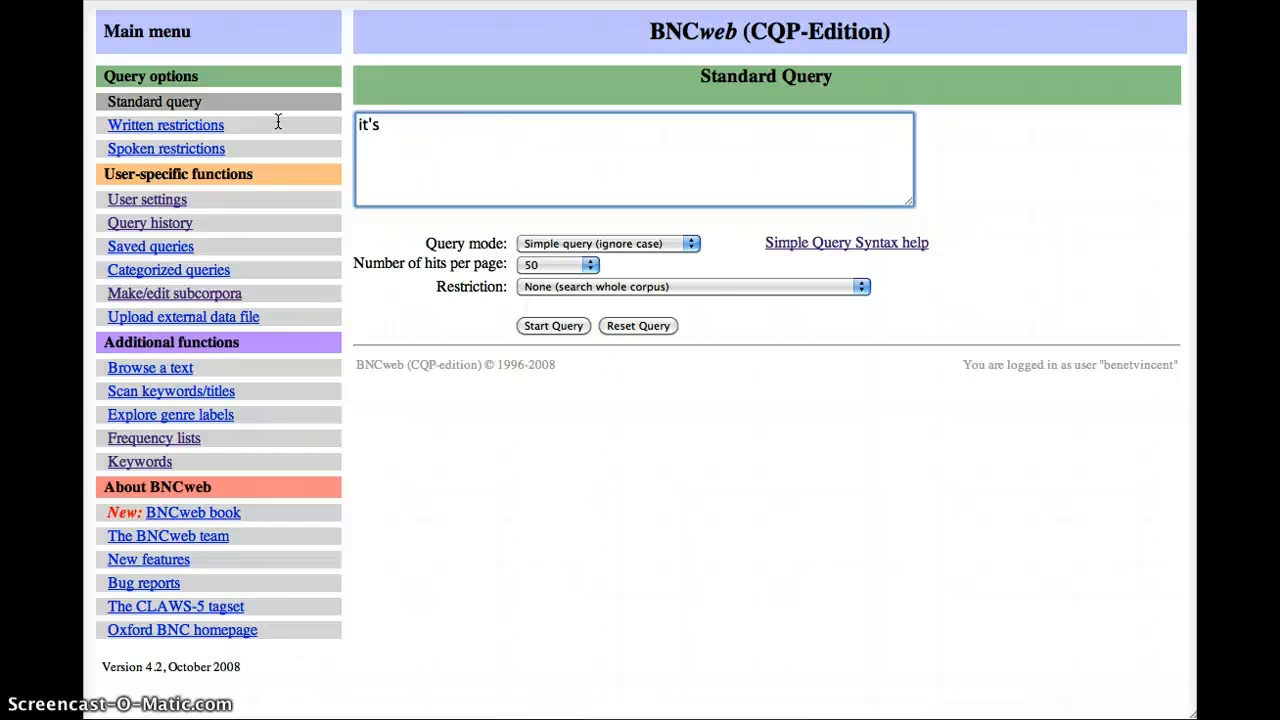
pyautogui.click(568, 331)
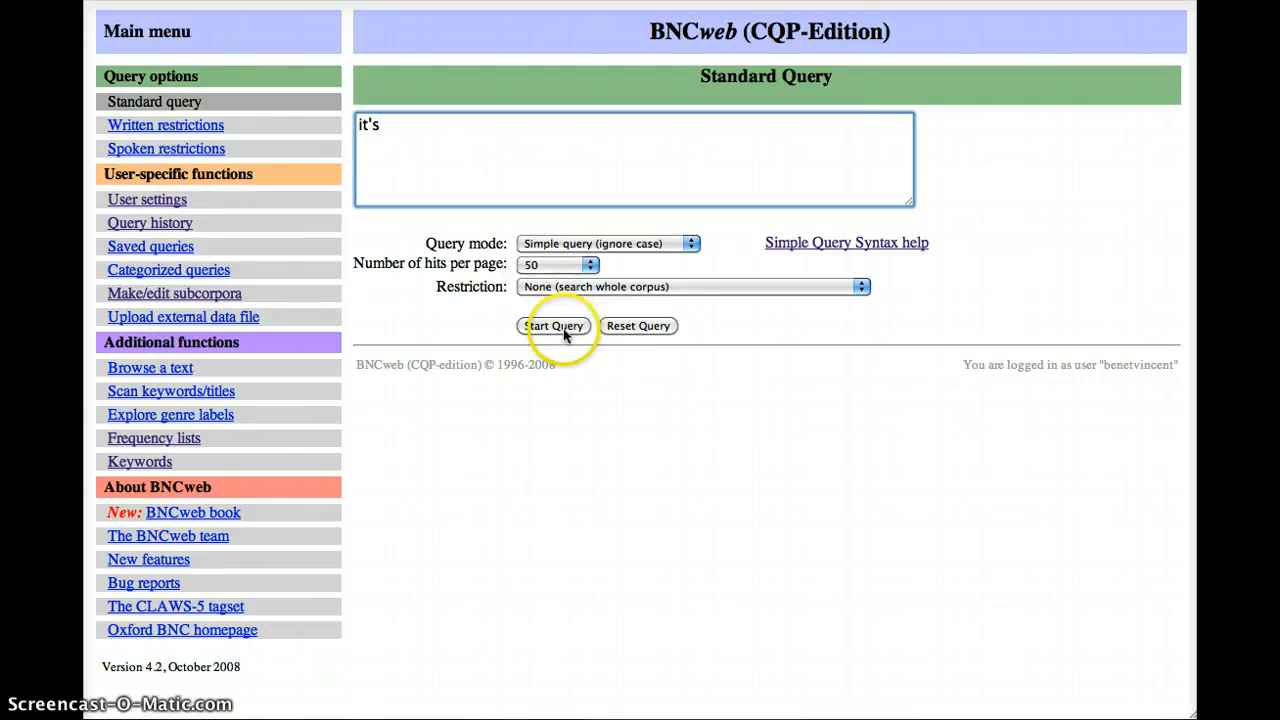
pyautogui.click(557, 333)
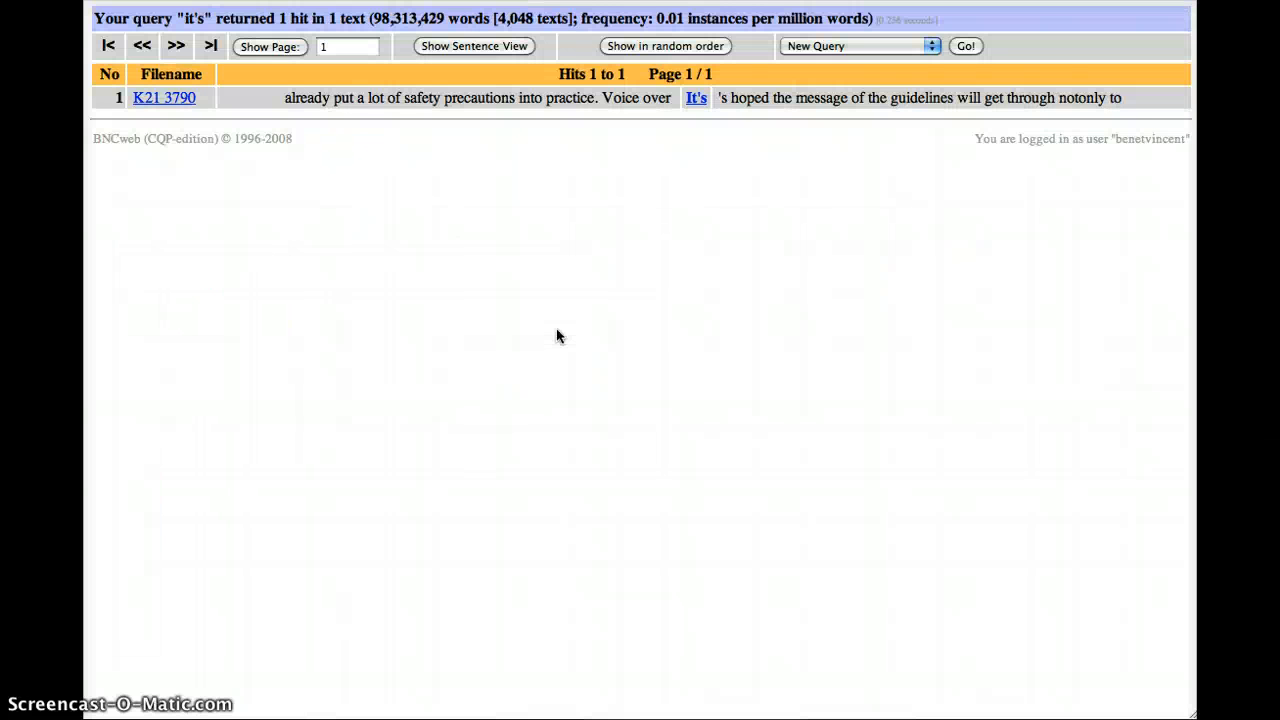
# - Go back, insert a space to make the query "it 's", run it and look through the hits
pyautogui.click(647, 199)
pyautogui.press('super+Left')
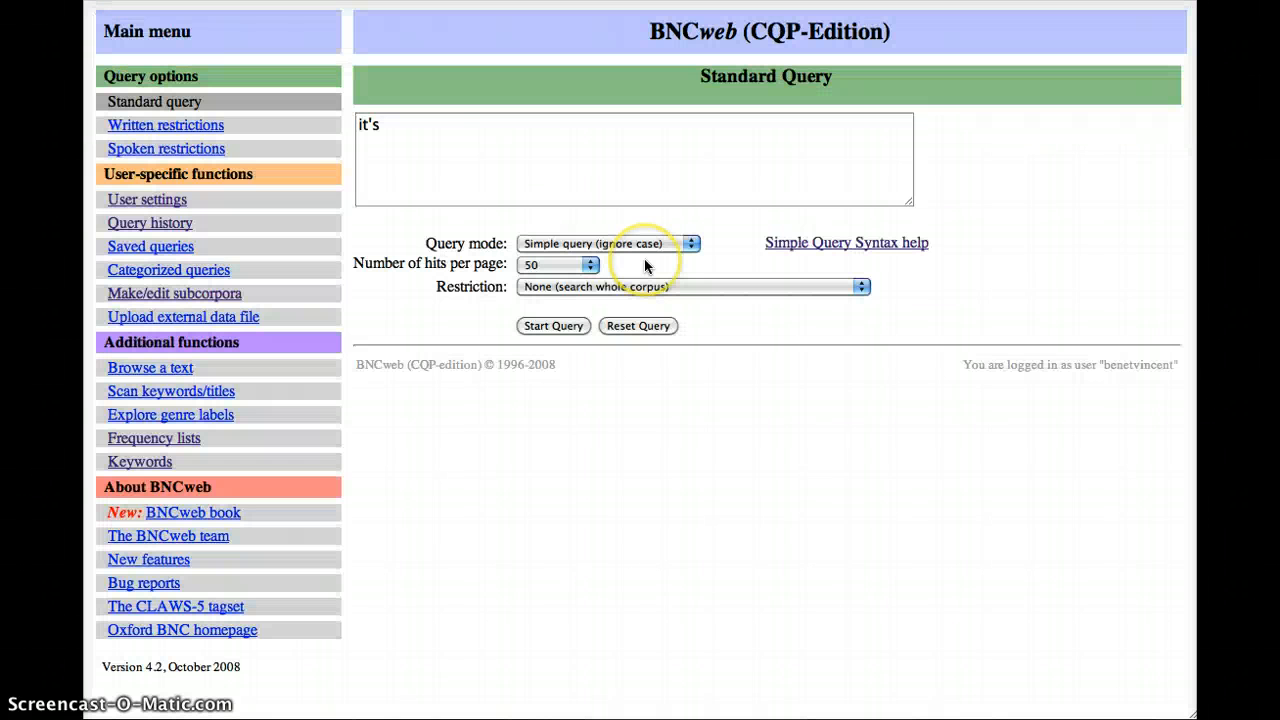
pyautogui.click(367, 125)
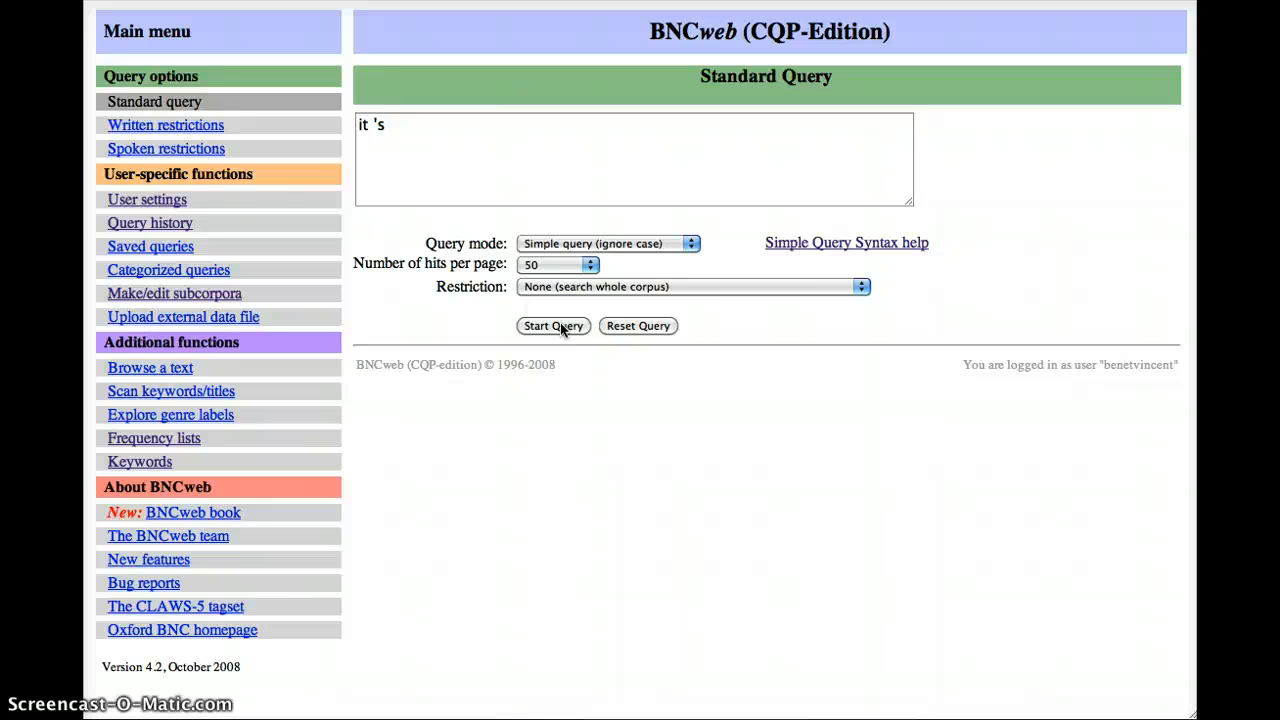
pyautogui.click(553, 326)
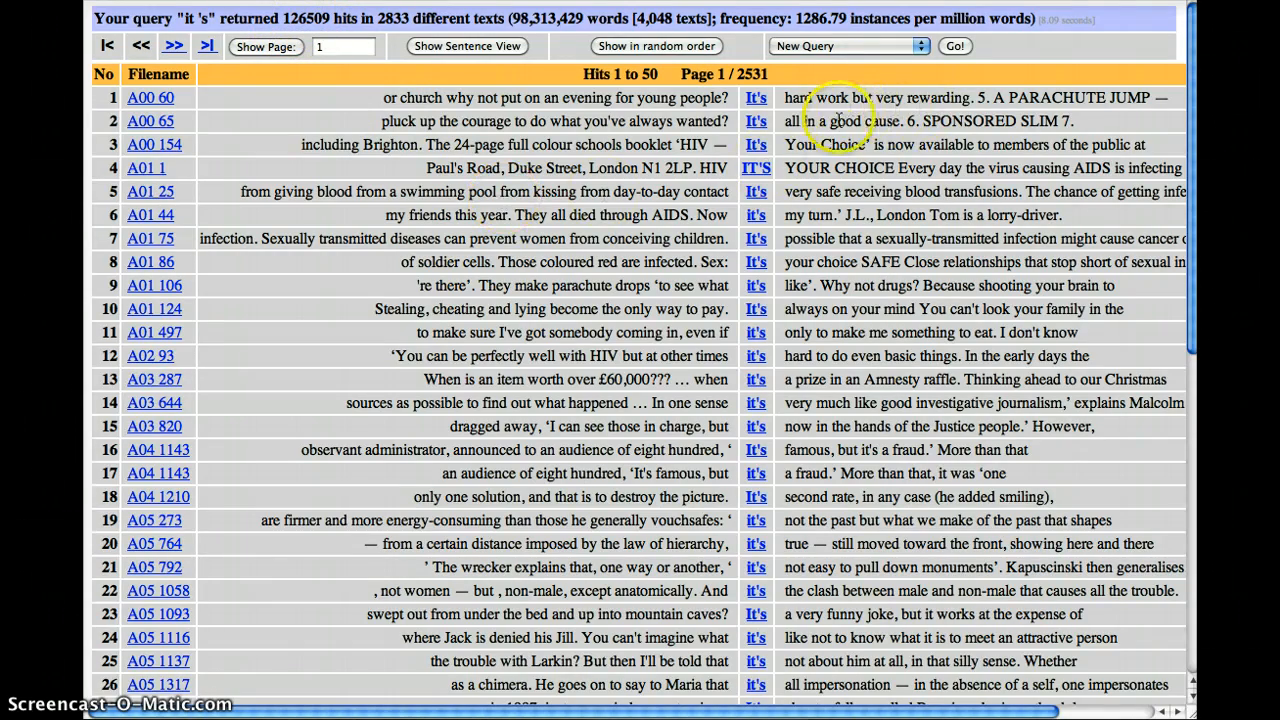
pyautogui.scroll(-5, 806, 480)
pyautogui.scroll(-3, 803, 462)
pyautogui.scroll(10, 606, 337)
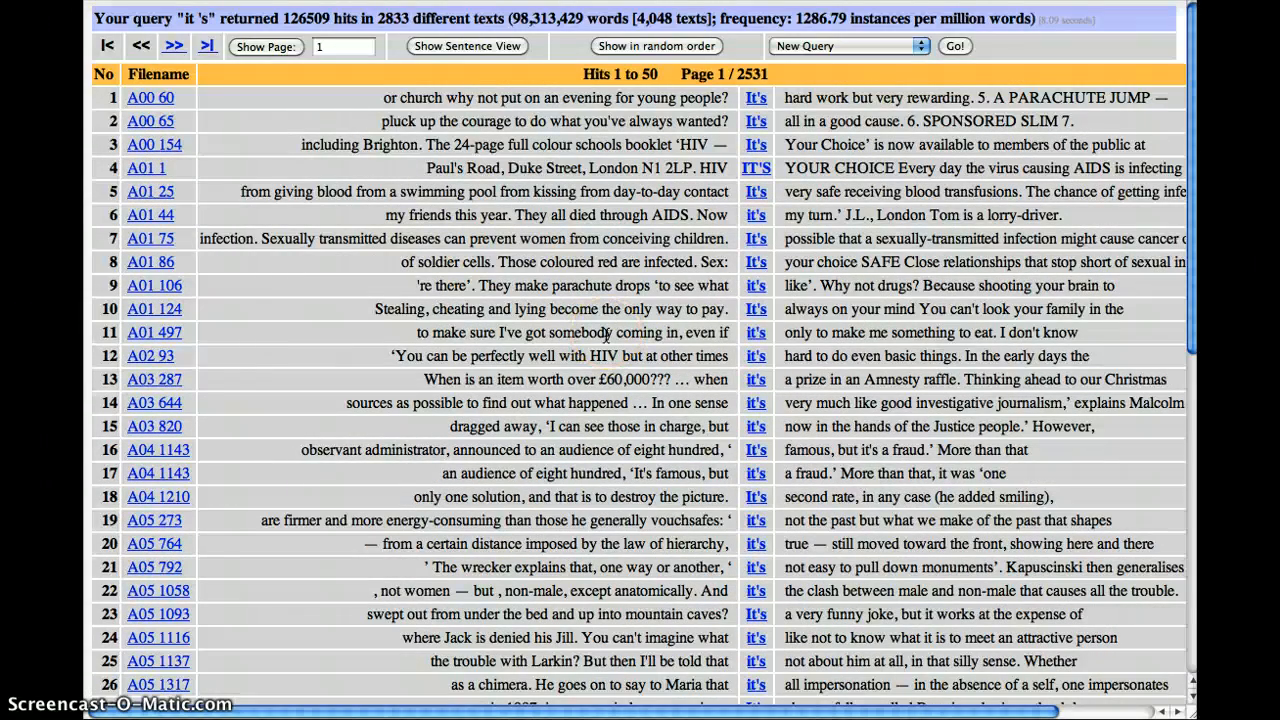
# - Return to the query form and expand "it" into the bracketed alternatives "(it|we|i)"
pyautogui.press('super+Left')
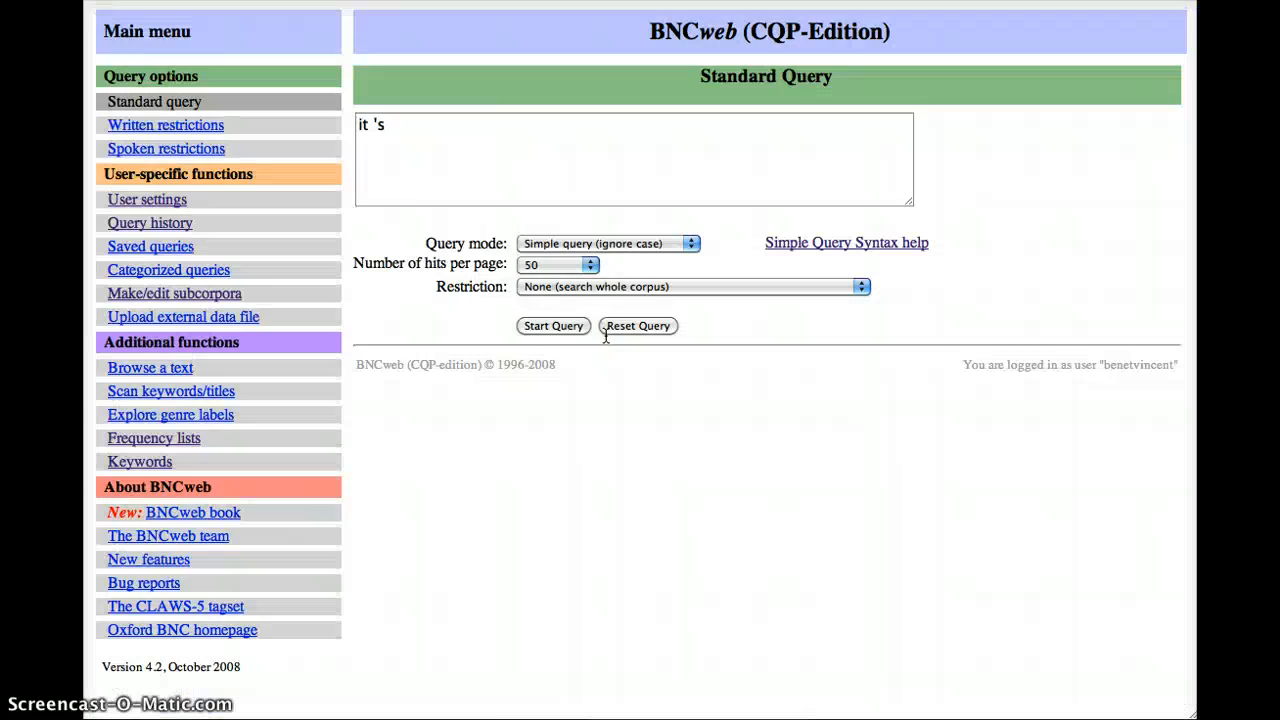
pyautogui.click(356, 127)
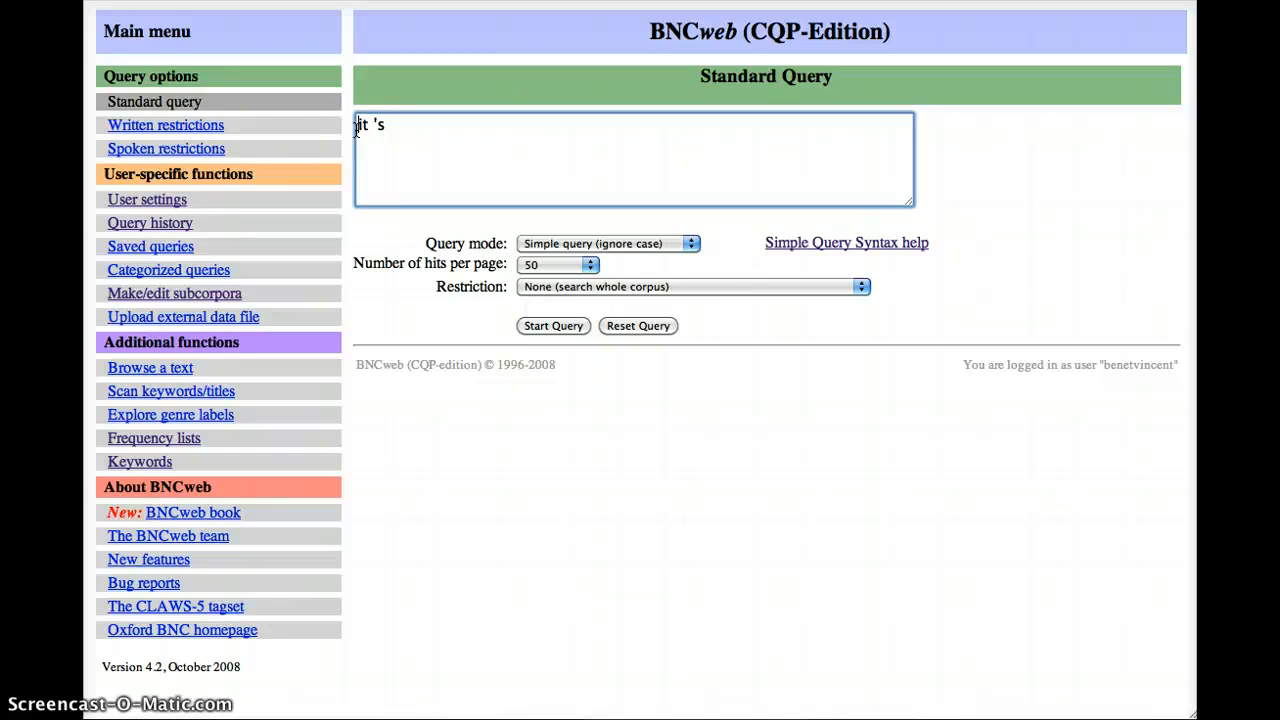
pyautogui.write('(it')
pyautogui.write('|')
pyautogui.write('we|')
pyautogui.write('|')
pyautogui.write('i')
pyautogui.write(')')
# - Expand the contraction part of the query into the bracketed alternatives "('s|'ll|'ve|'m)"
pyautogui.press('Left')
pyautogui.hotkey('shift', 'Left')
pyautogui.press('Right')
pyautogui.write('(')
pyautogui.press('Right')
pyautogui.press('Right')
pyautogui.write("|'ll|'ve|'m")
pyautogui.press('BackSpace')
pyautogui.press('BackSpace')
pyautogui.write("'m)")
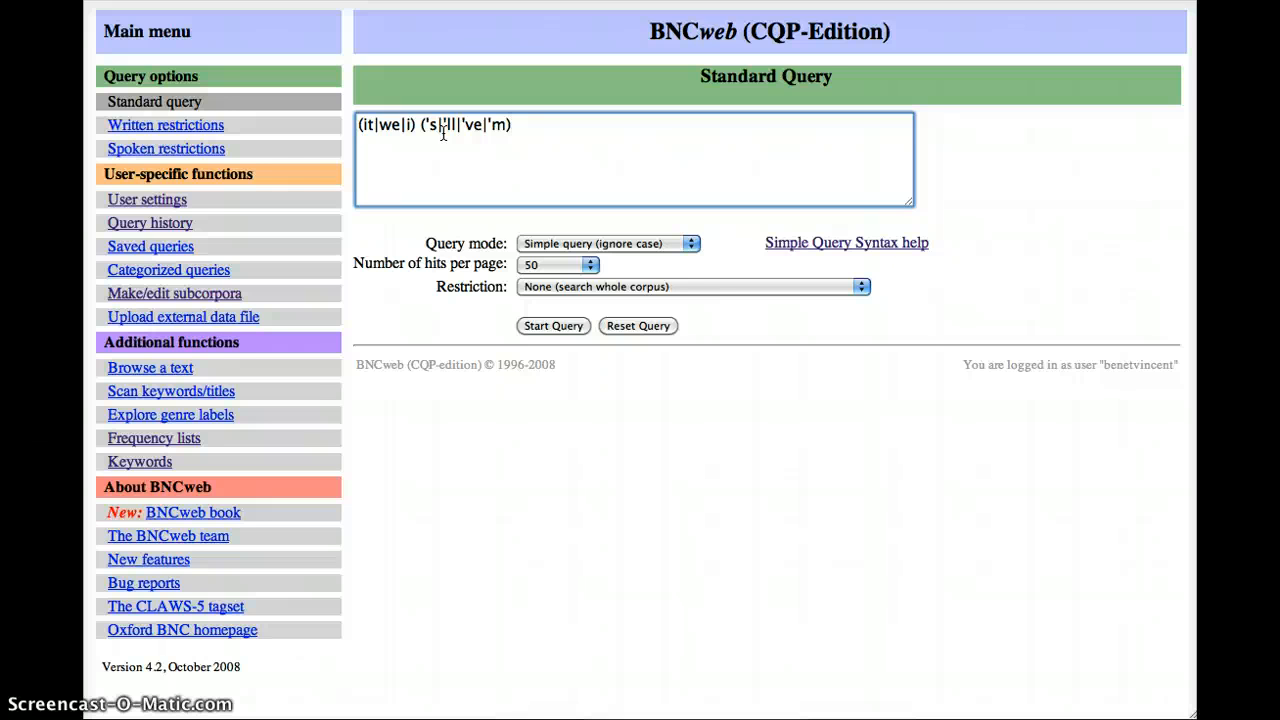
# - Run the query "(it|we|i) ('s|'ll|'ve|'m)" and look through the first page of hits
pyautogui.click(551, 329)
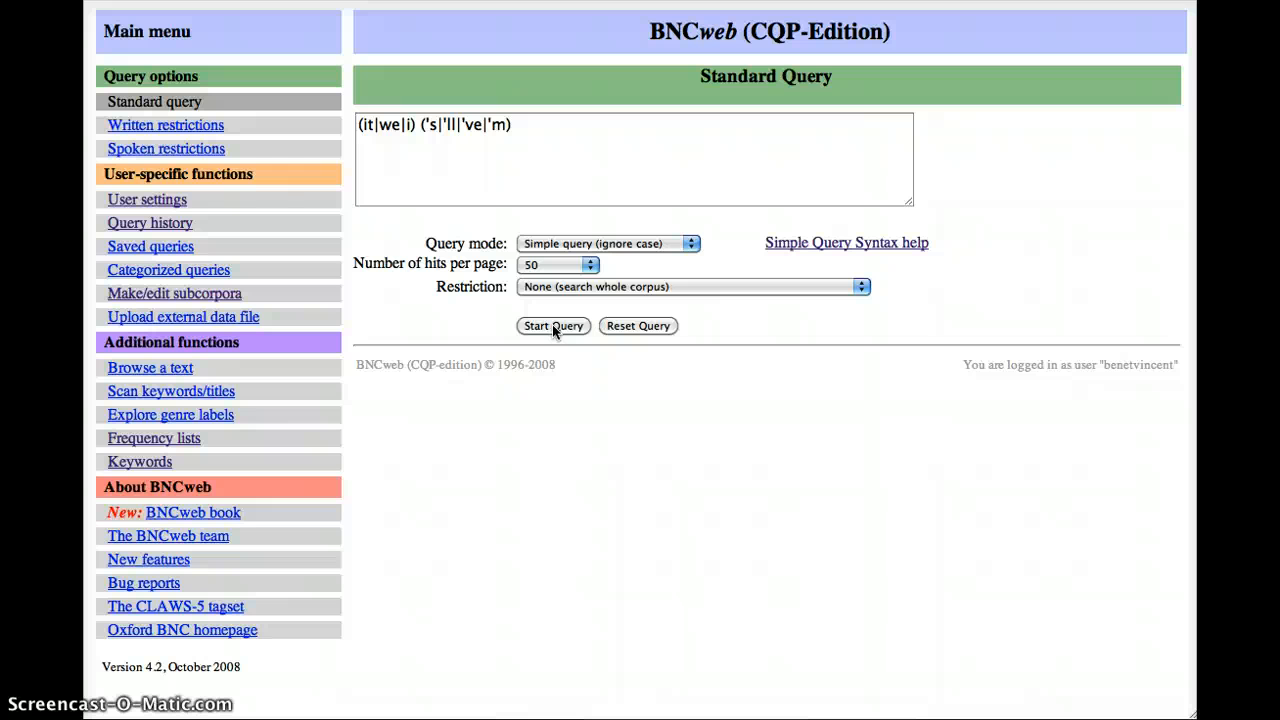
pyautogui.click(552, 324)
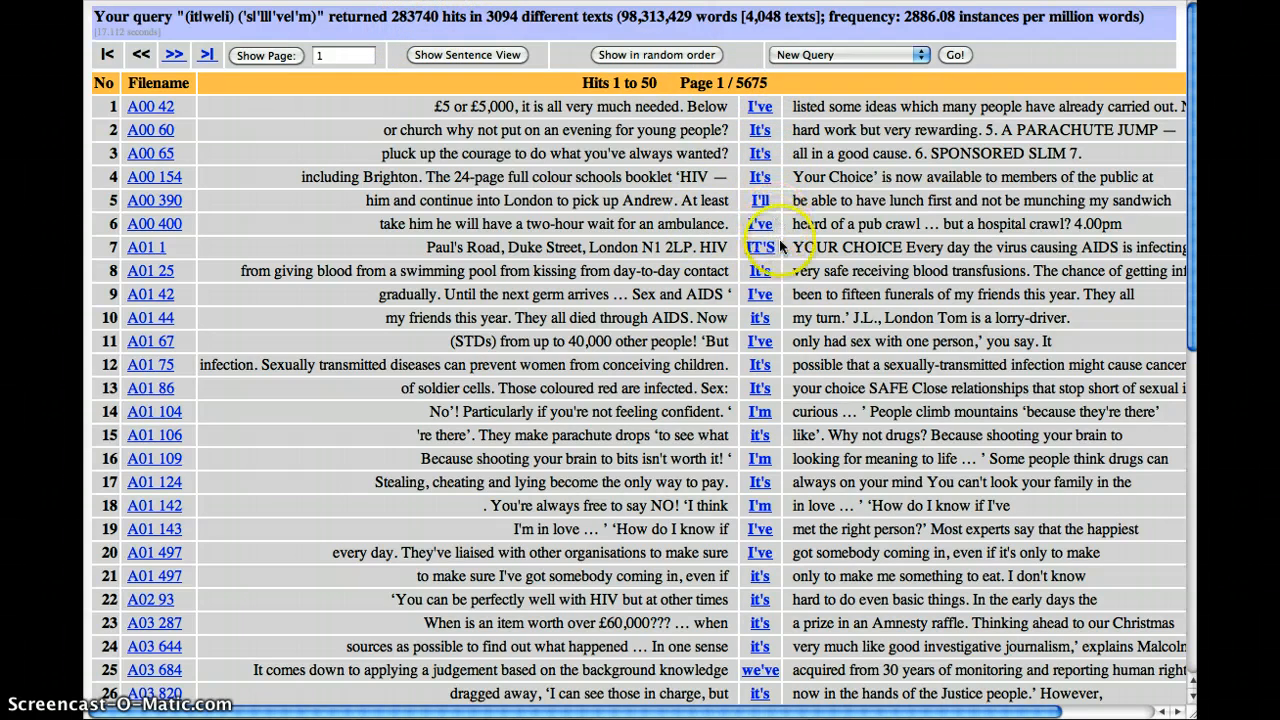
pyautogui.scroll(-3, 780, 520)
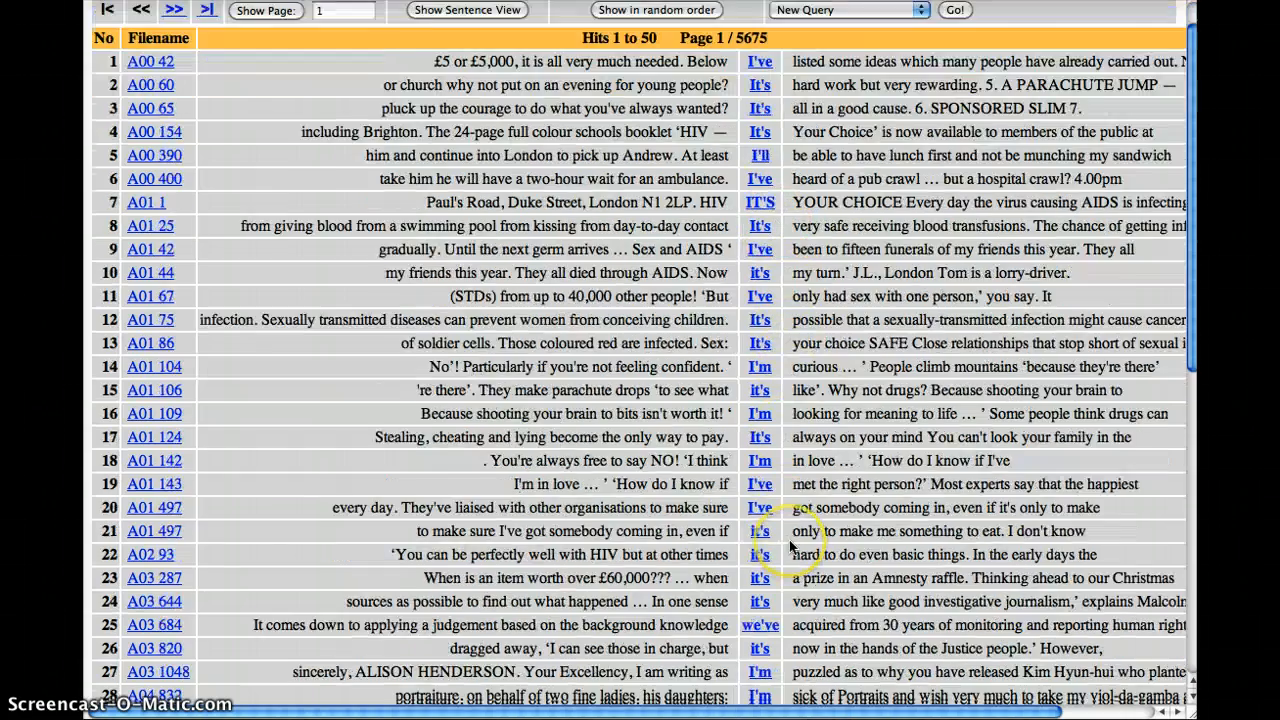
pyautogui.scroll(-8, 780, 565)
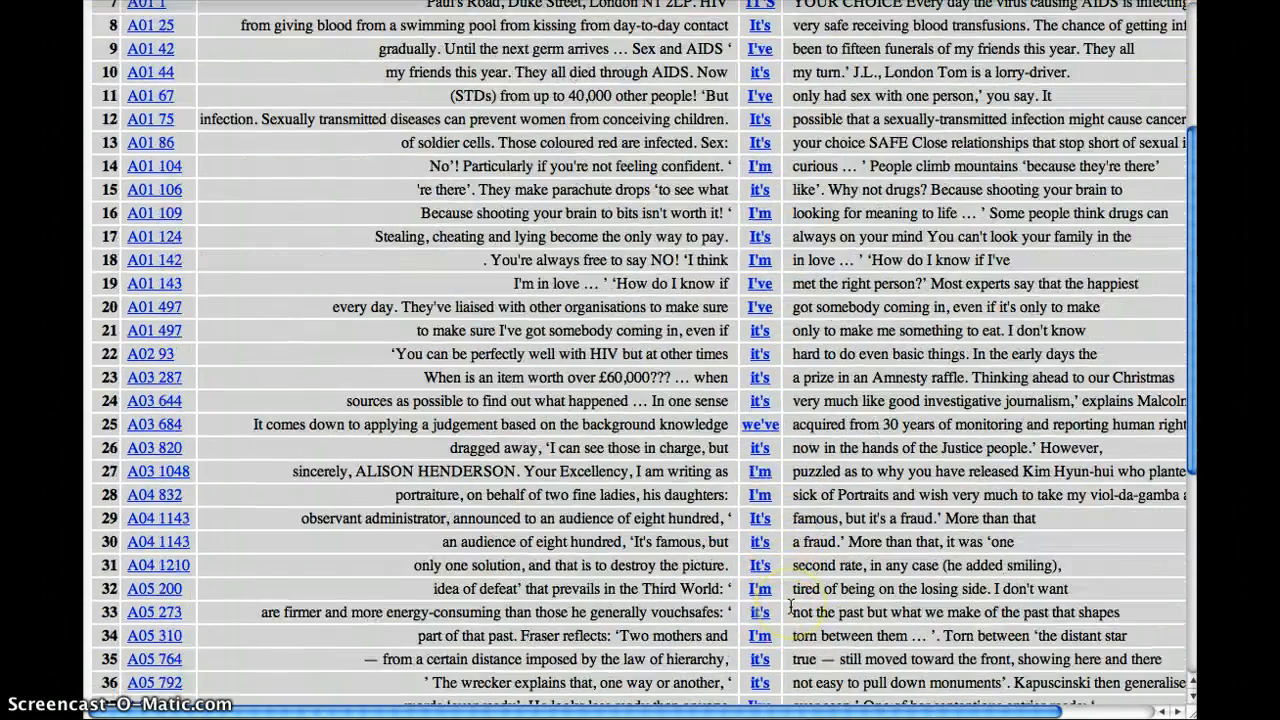
pyautogui.scroll(12, 790, 600)
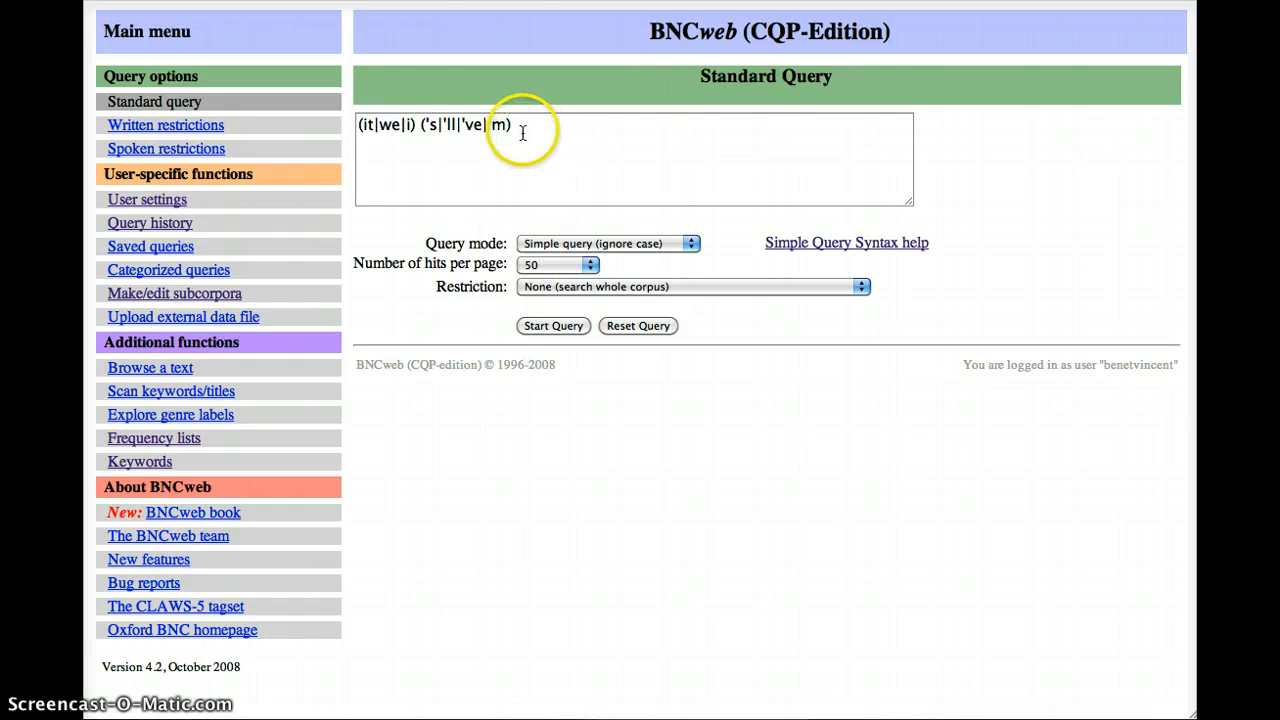
# - Clear the query text and read the Simple Query Syntax help from basic word form searches to matching parts-of-speech
pyautogui.moveTo(516, 125); pyautogui.dragTo(355, 124)
pyautogui.press('BackSpace')
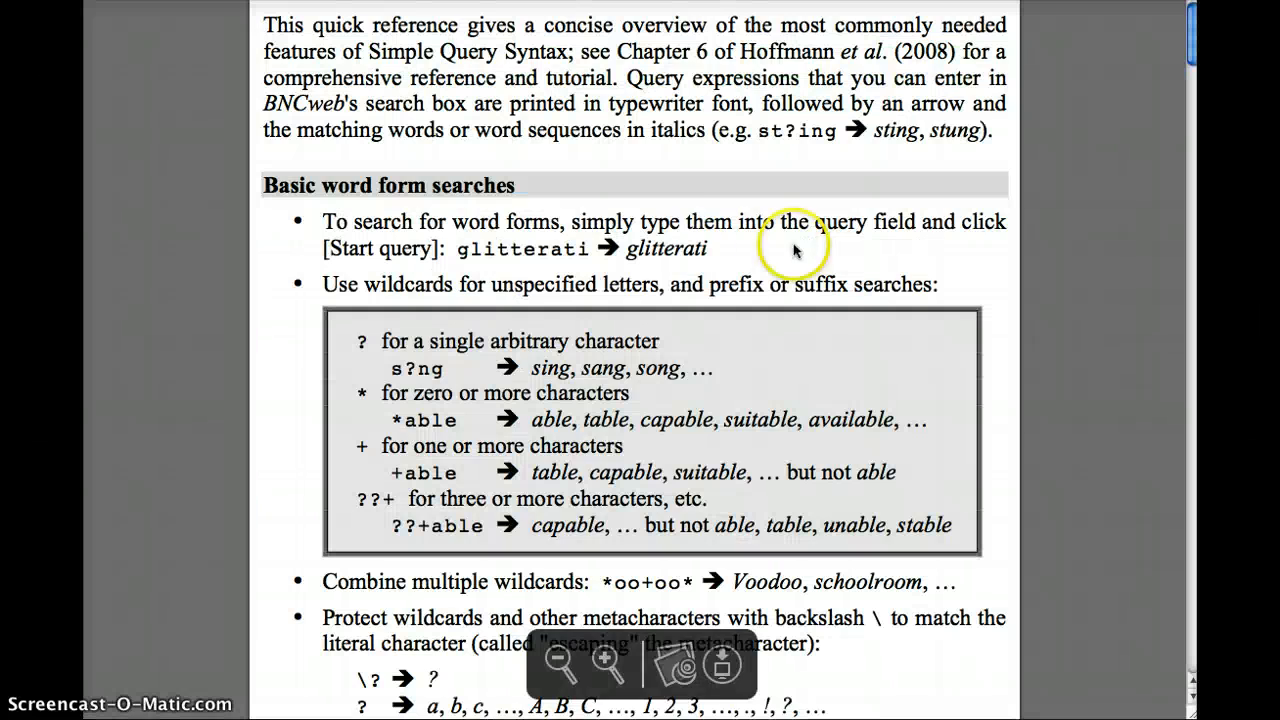
pyautogui.scroll(-2, 645, 245)
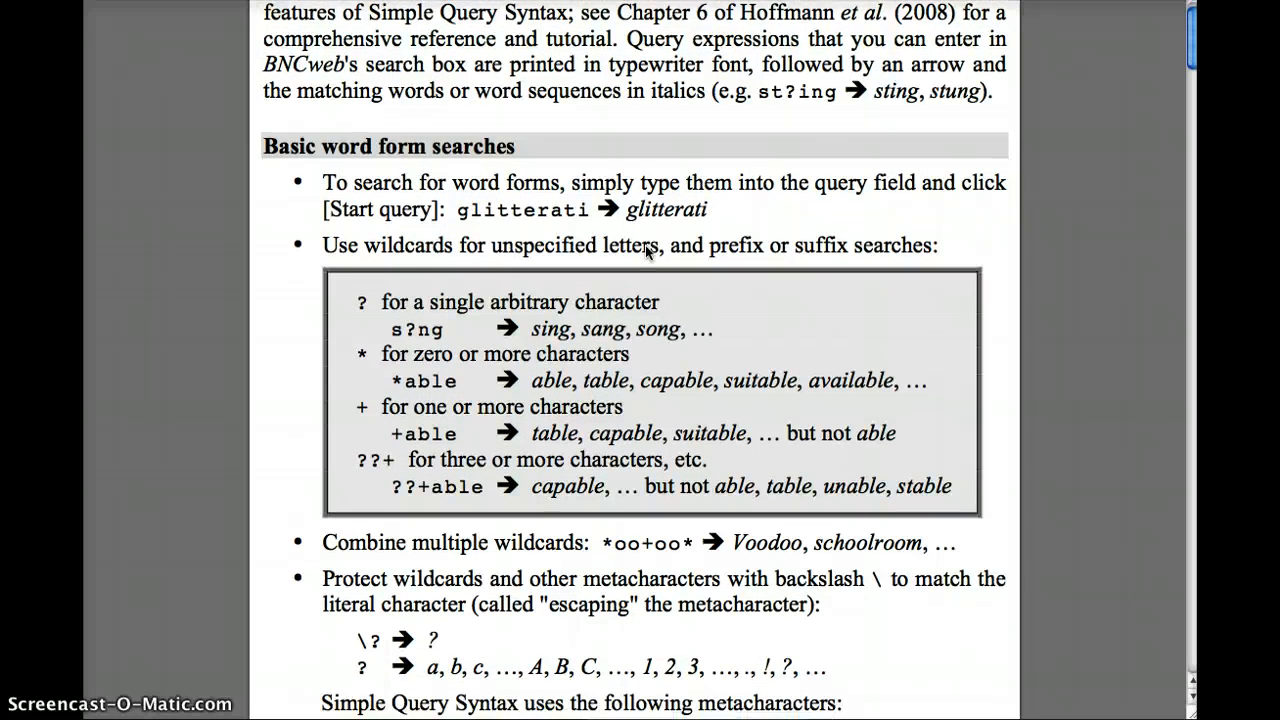
pyautogui.scroll(-4, 647, 251)
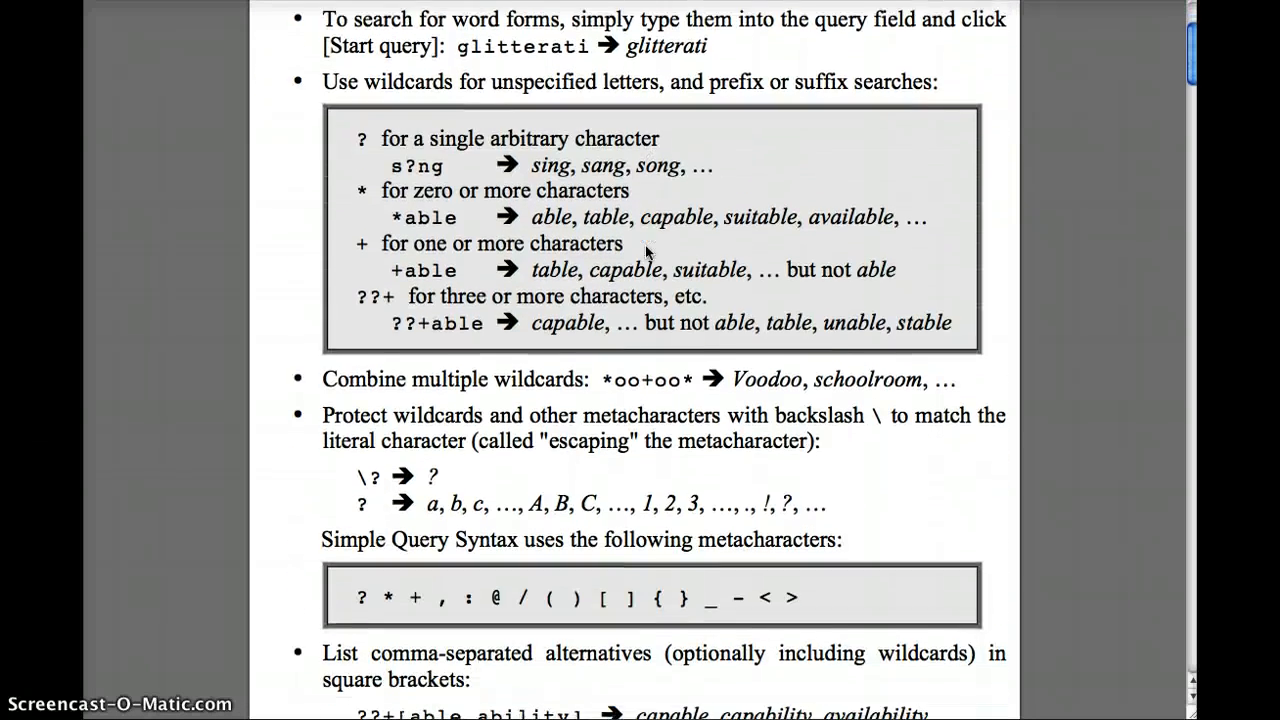
pyautogui.scroll(-15, 645, 248)
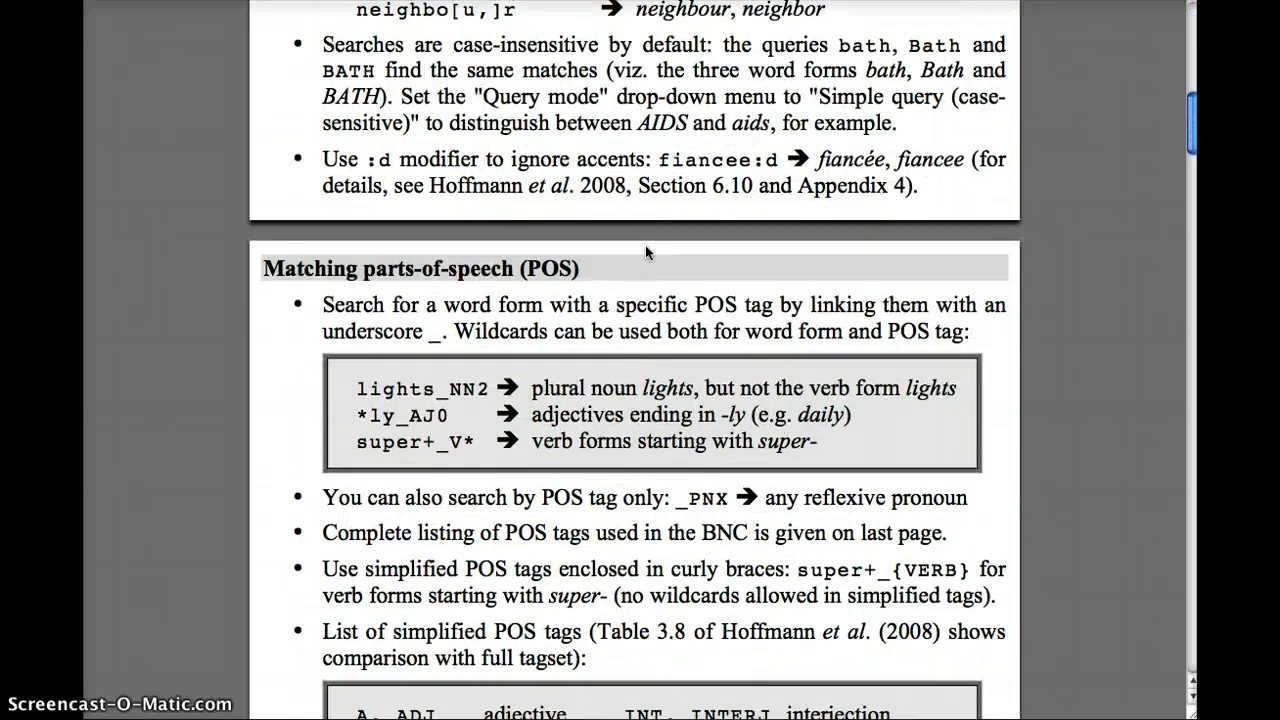